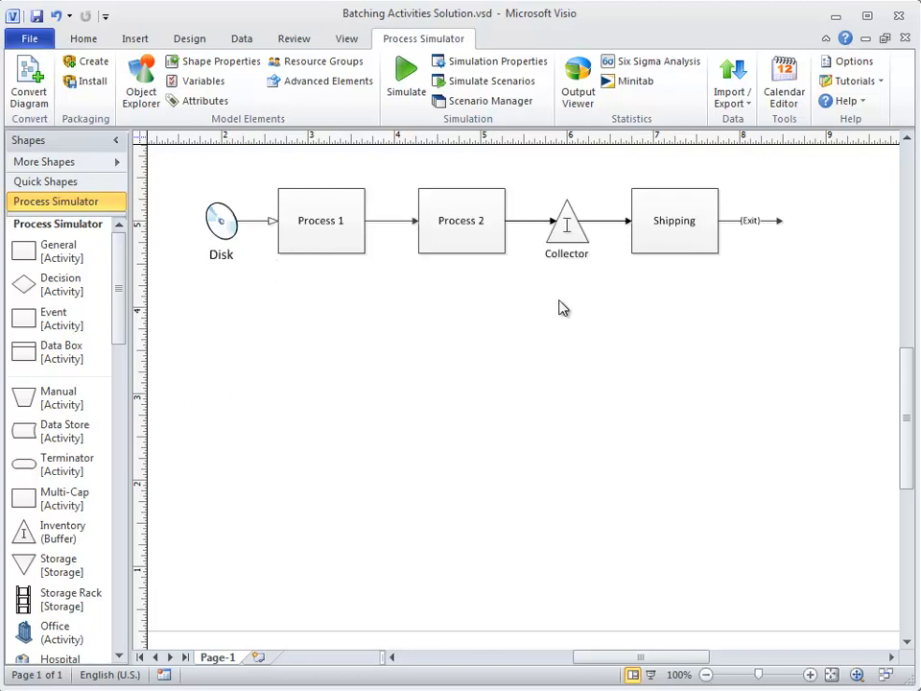
Set the Collector buffer's batching type to Batch, then check the properties of the route to Shipping.
right_click(568, 240)
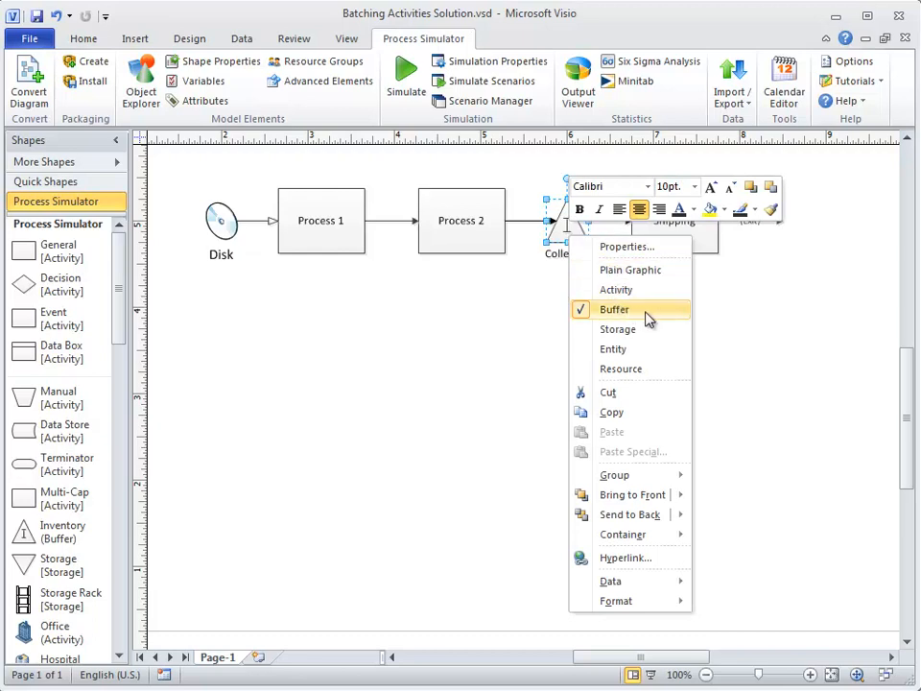
left_click(661, 252)
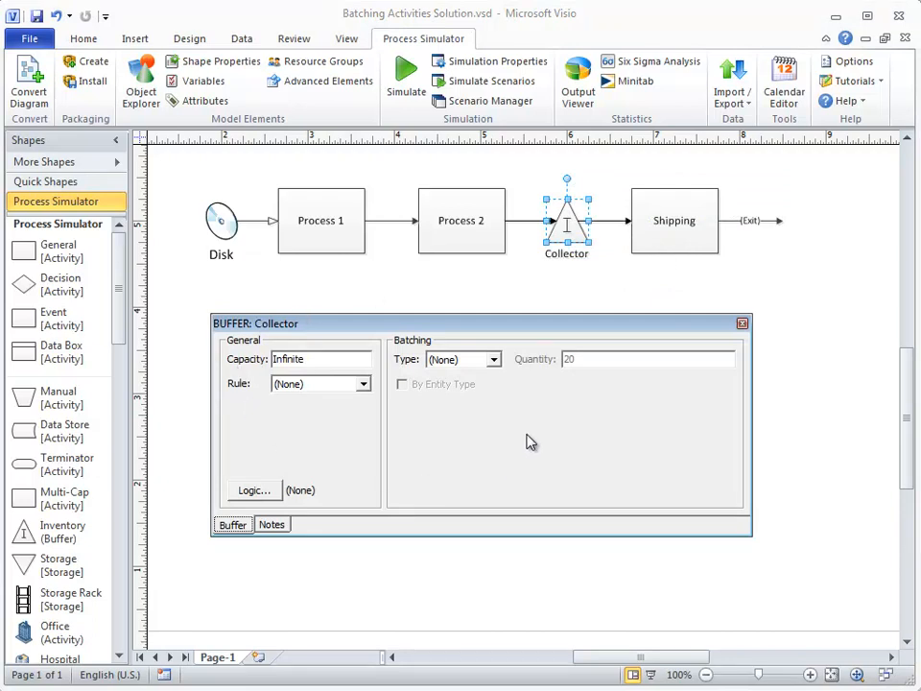
left_click(494, 360)
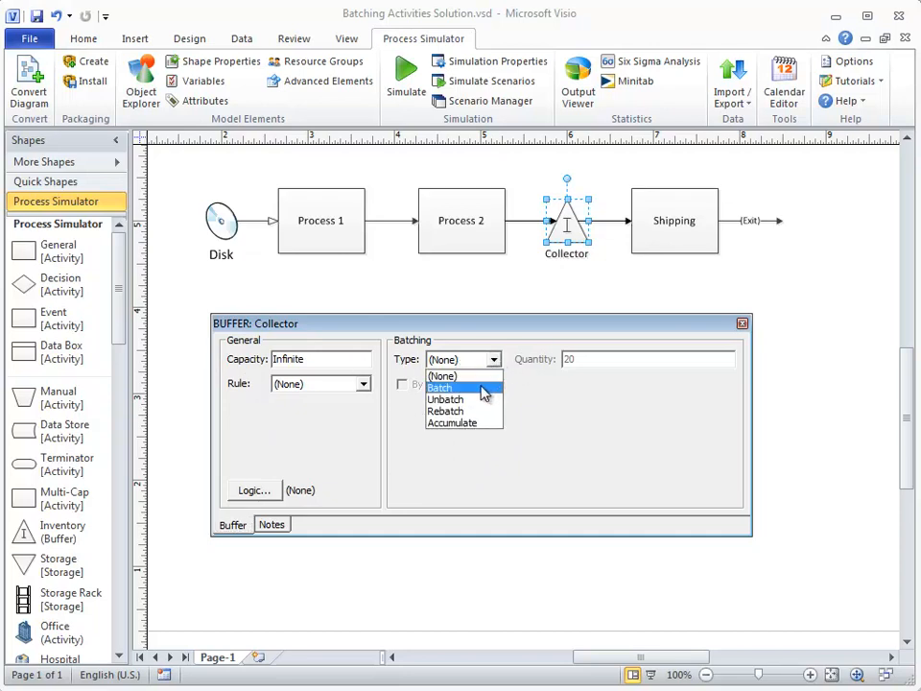
left_click(484, 390)
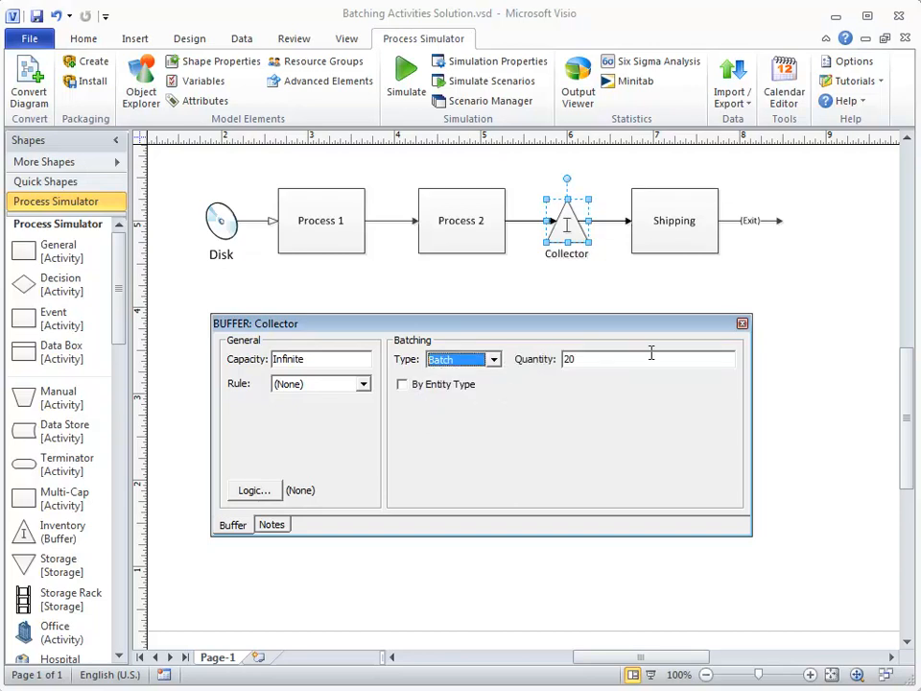
key("Tab")
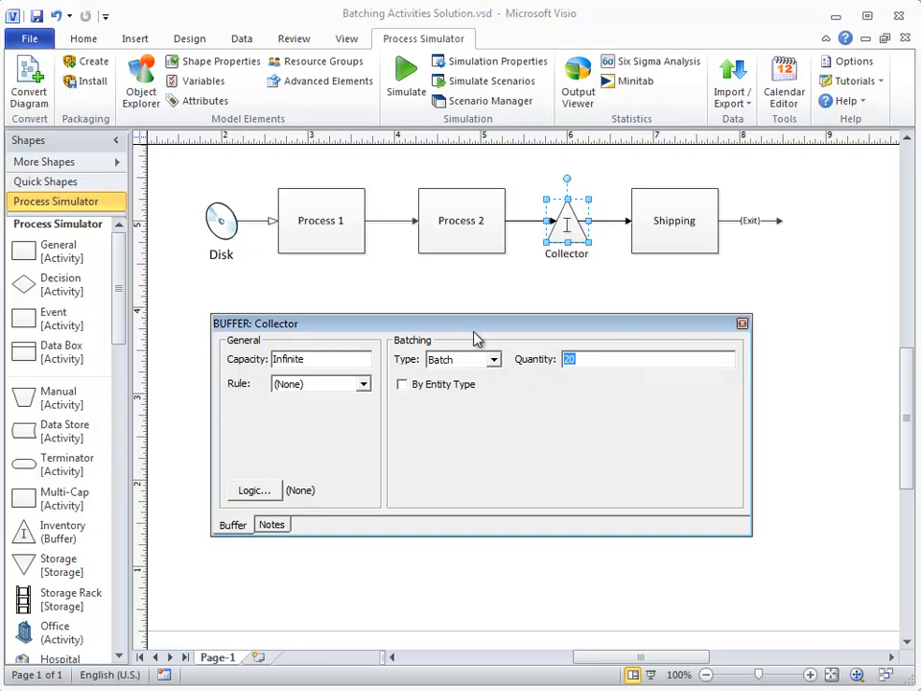
left_click(614, 222)
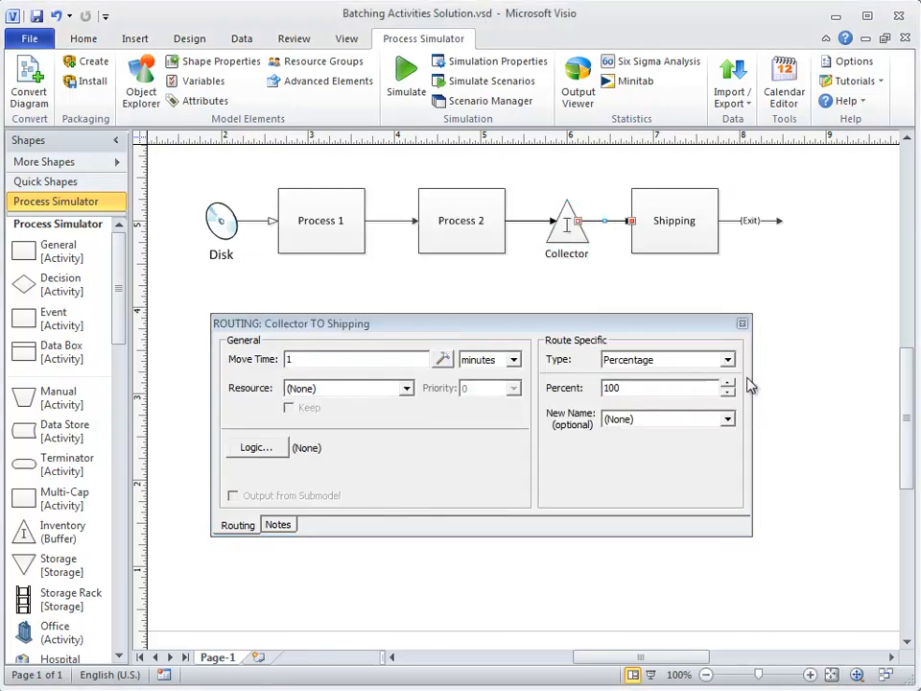
left_click(687, 228)
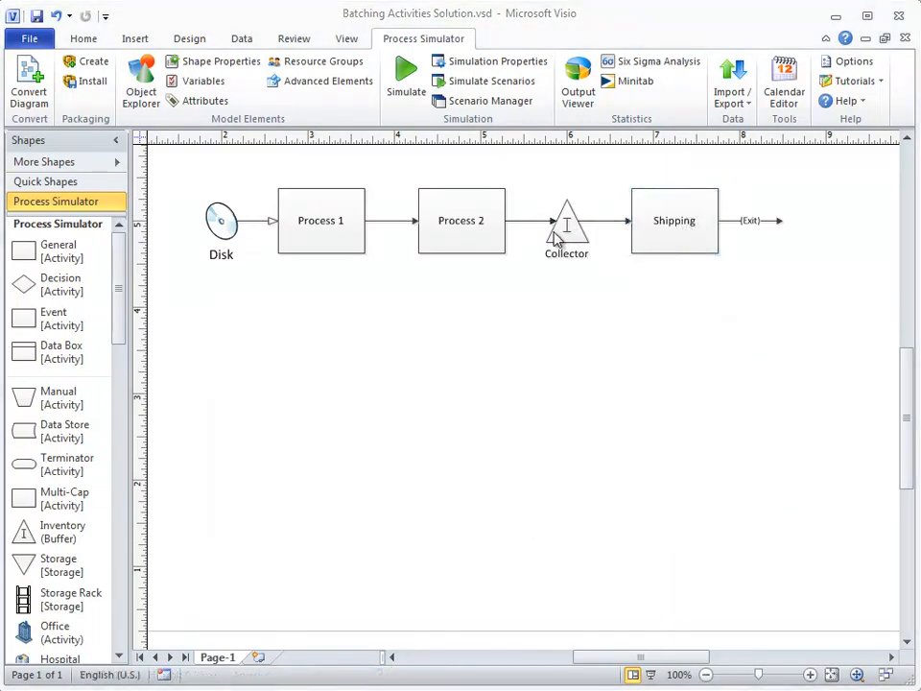
Try batching the Collector buffer by entity type, with a Disk quantity of 10.
left_click(561, 232)
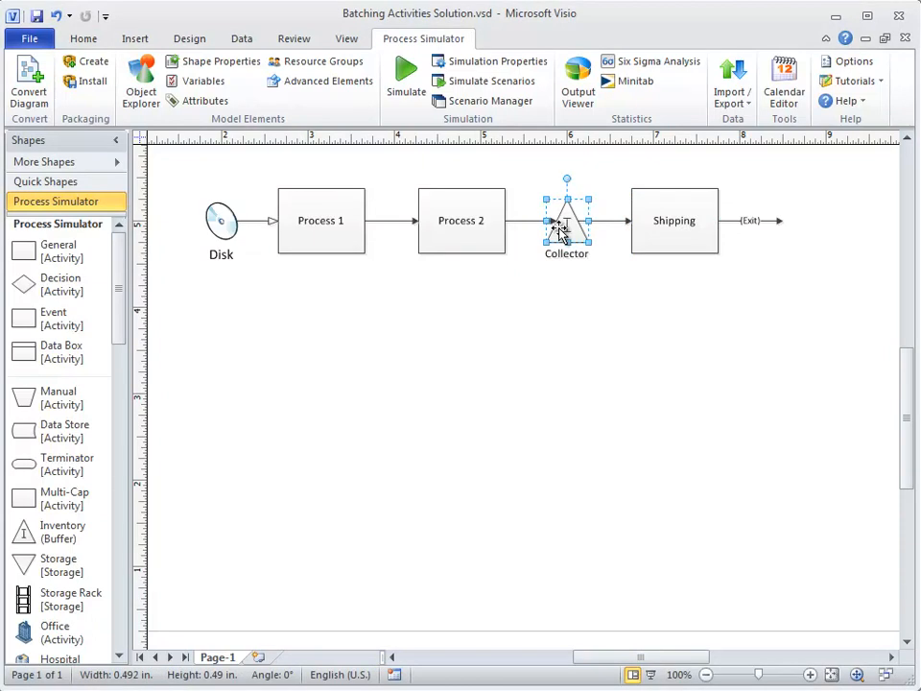
right_click(561, 232)
left_click(608, 242)
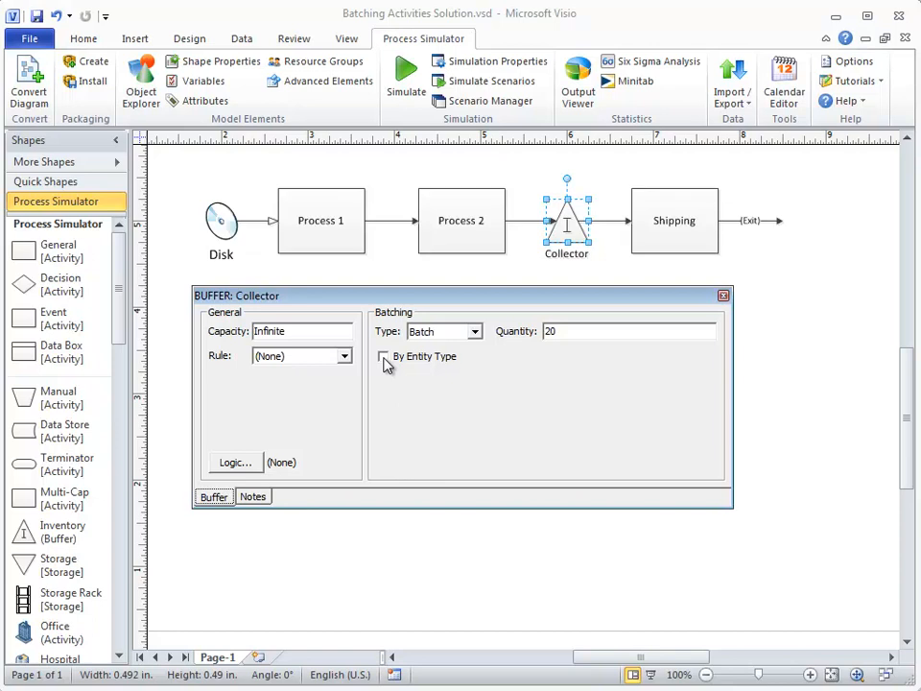
left_click(384, 357)
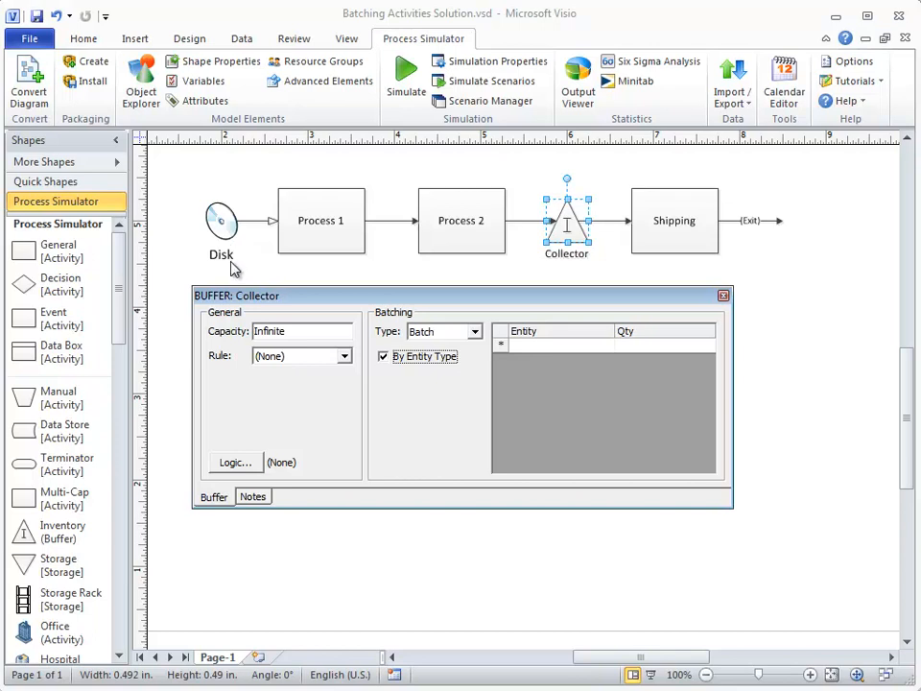
key("space")
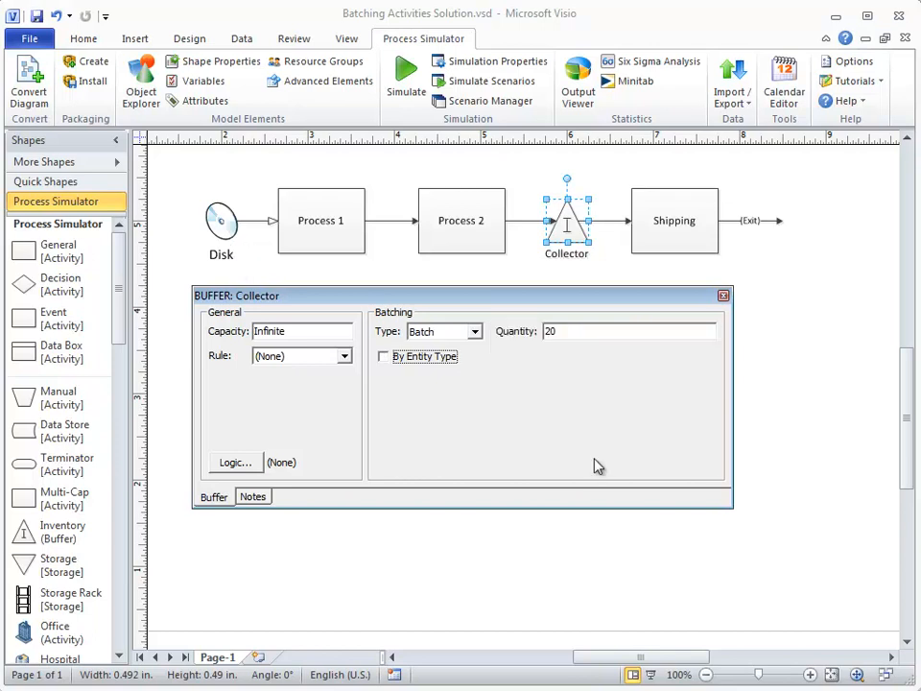
left_click(386, 360)
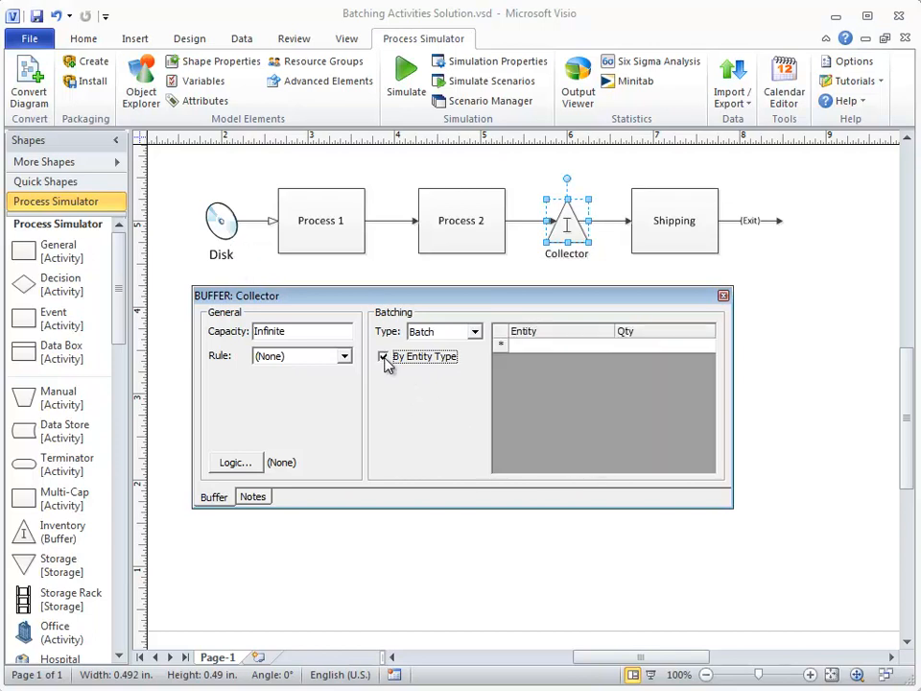
left_click(608, 347)
left_click(605, 347)
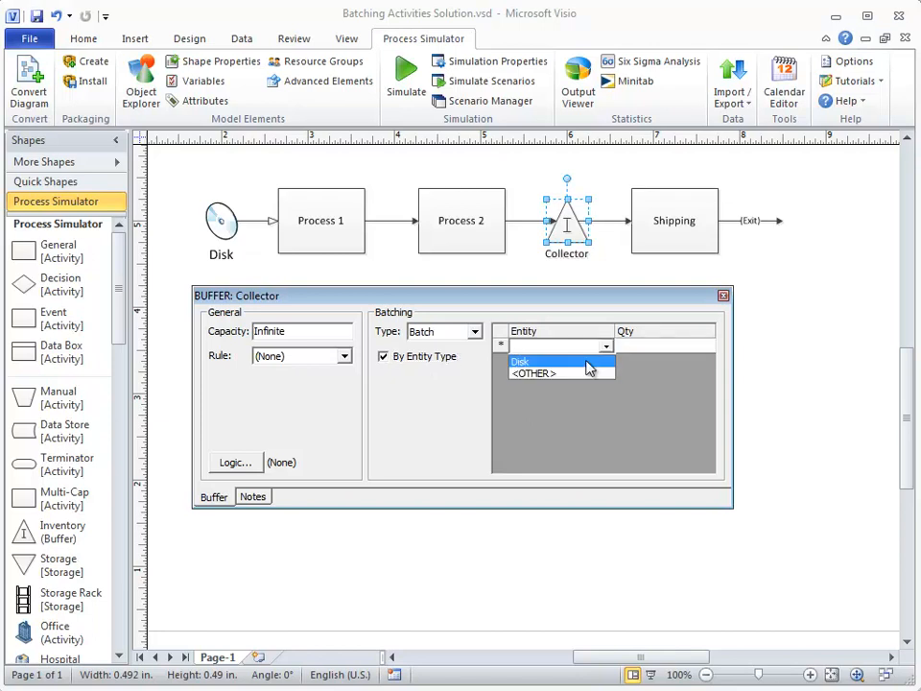
left_click(588, 362)
left_click(677, 349)
type("5")
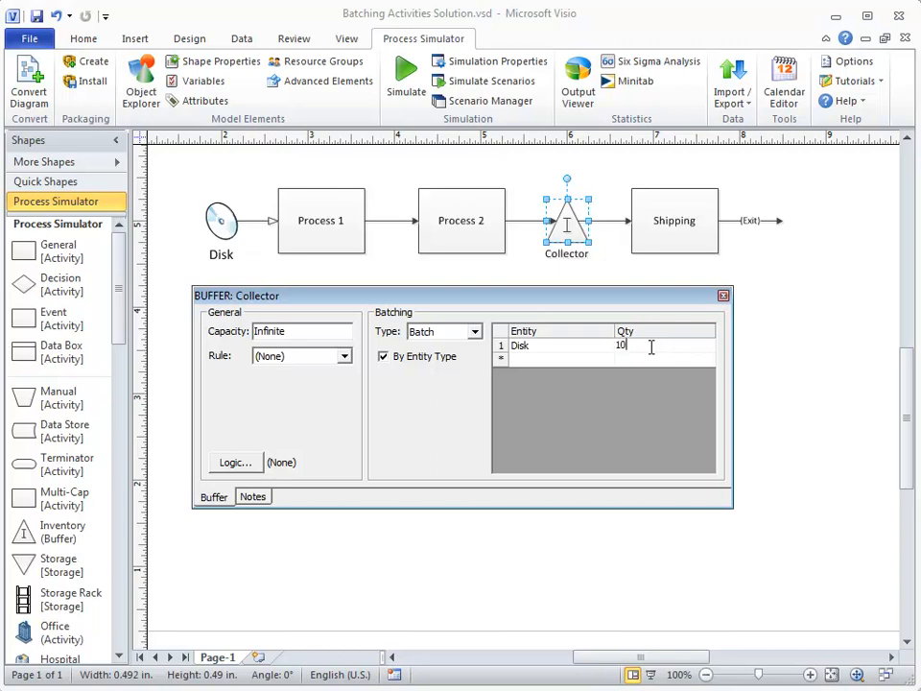
Add an <OTHER> entity with quantity 5 to the Collector's entity-type batching list.
left_click(585, 363)
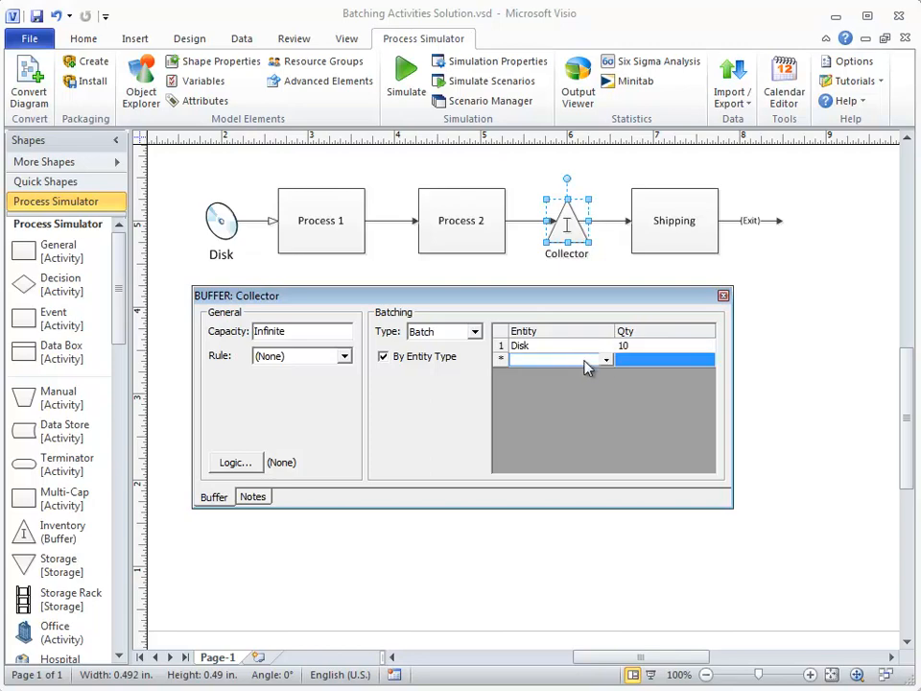
left_click(605, 361)
left_click(581, 378)
left_click(651, 363)
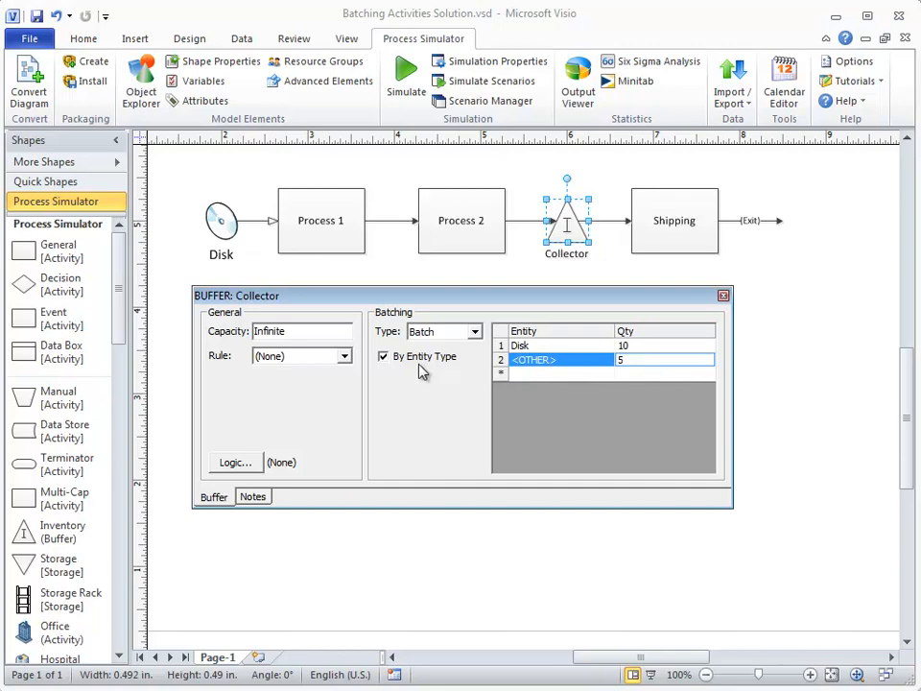
Remove both entity rows from the Collector's batching list, turn off batching by entity type, and close the properties.
left_click(592, 362)
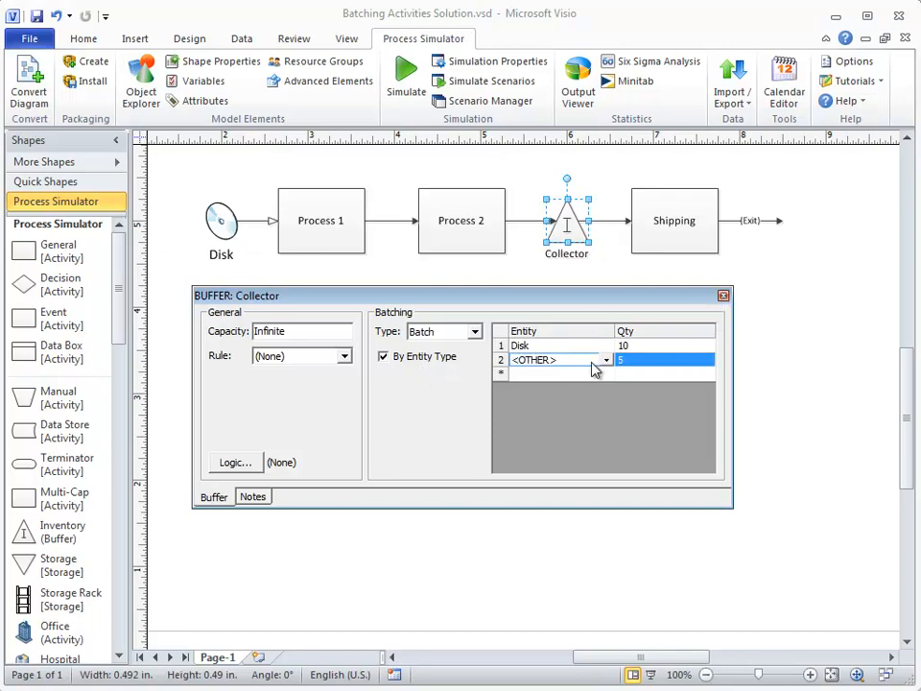
key("Delete")
key("Delete")
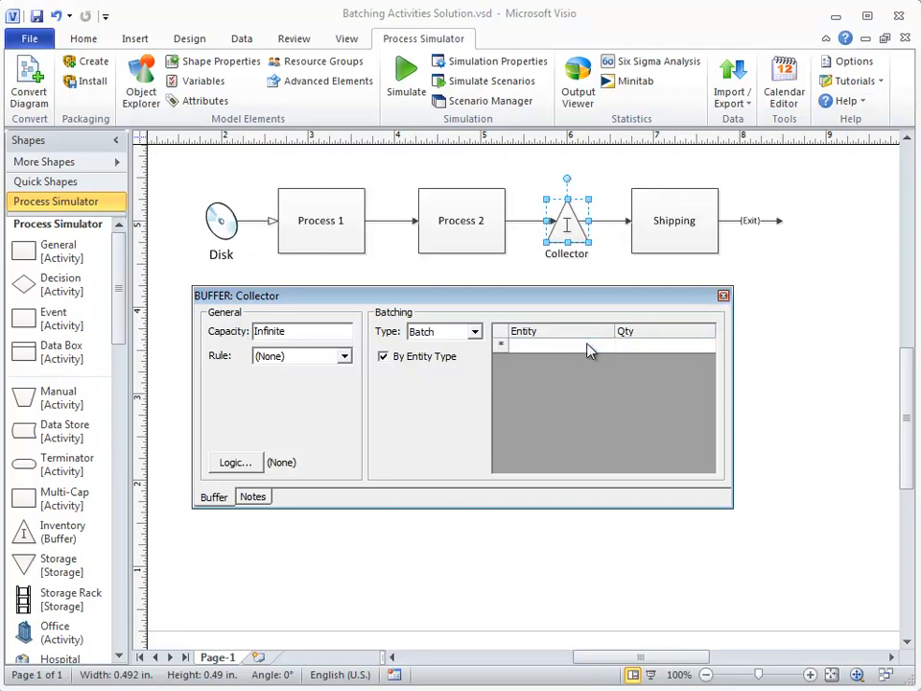
left_click(391, 359)
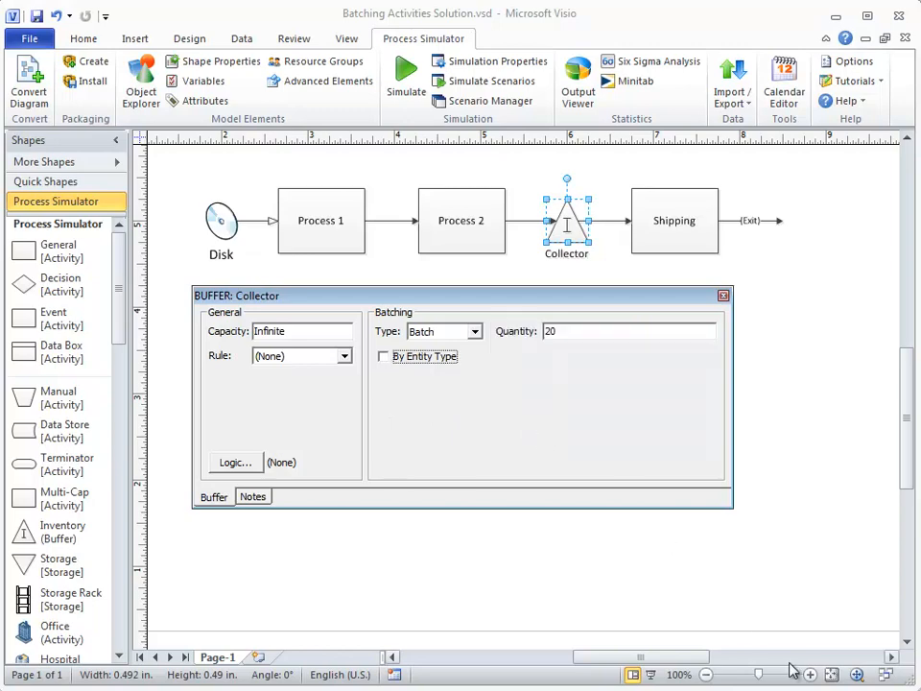
left_click(723, 295)
Check the Shipping activity's properties and simulate the diagram with the Collector buffer batching.
double_click(689, 226)
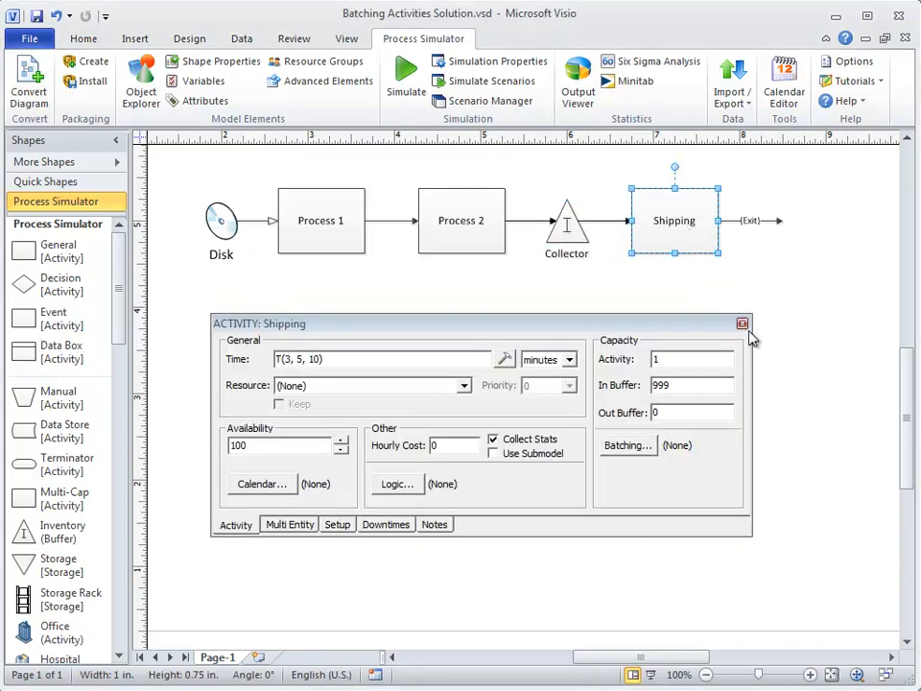
left_click(619, 174)
left_click(566, 222)
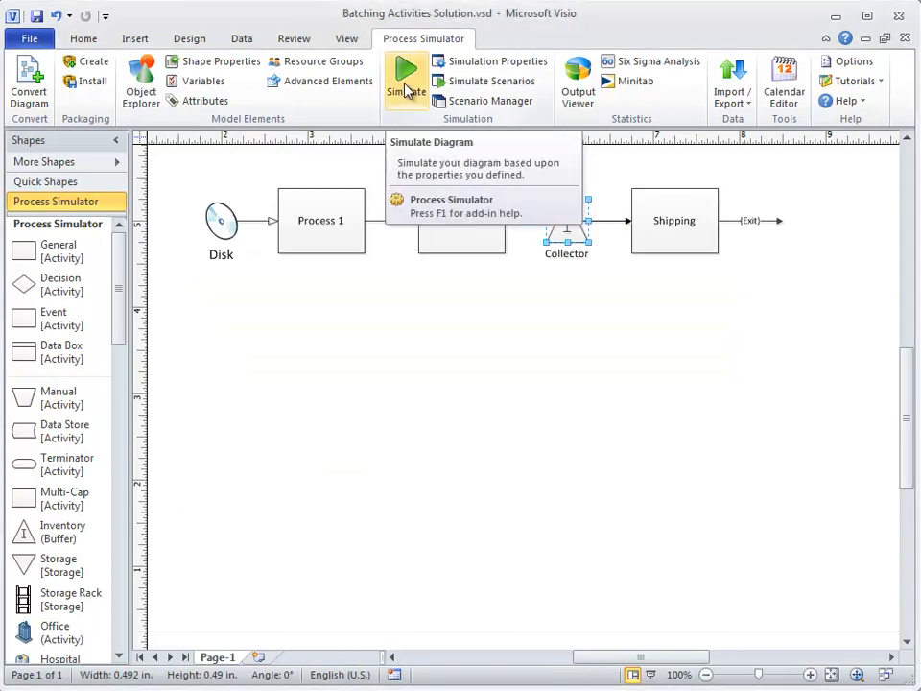
left_click(406, 89)
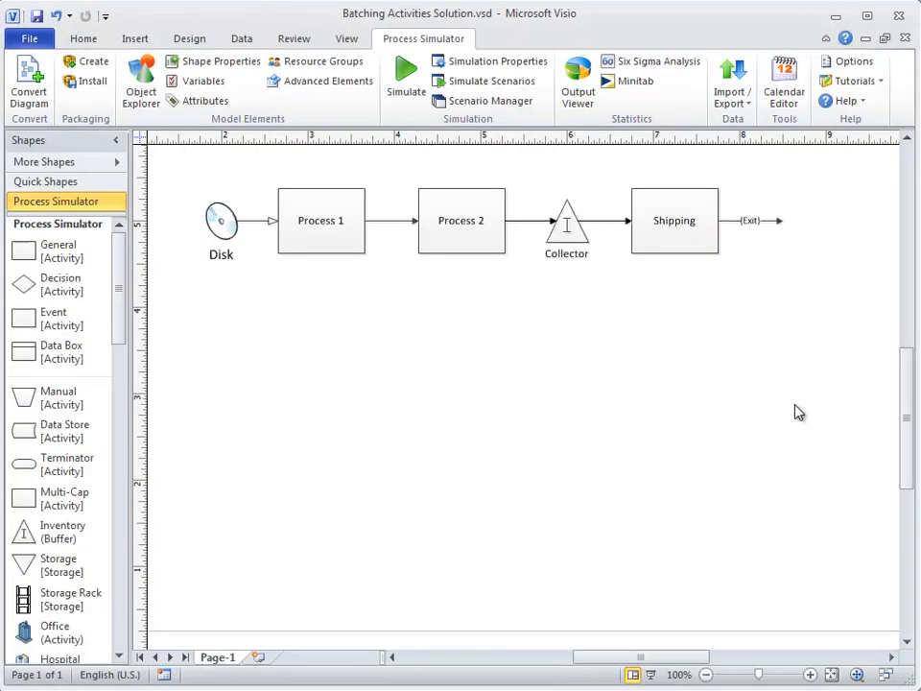
Convert the Collector shape from a buffer to an activity and open its activity properties.
right_click(569, 235)
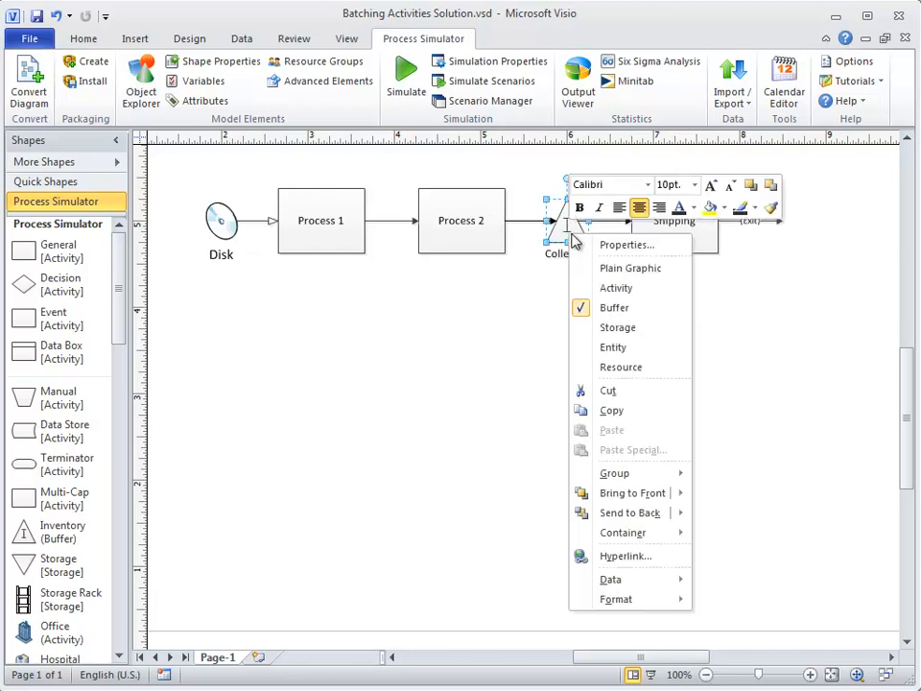
left_click(641, 292)
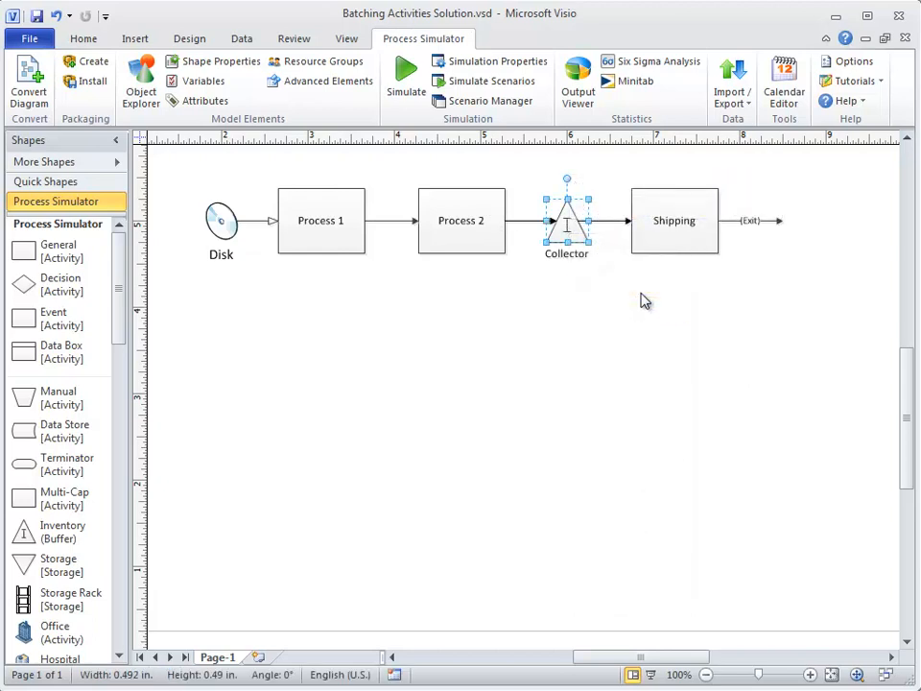
right_click(574, 237)
left_click(623, 247)
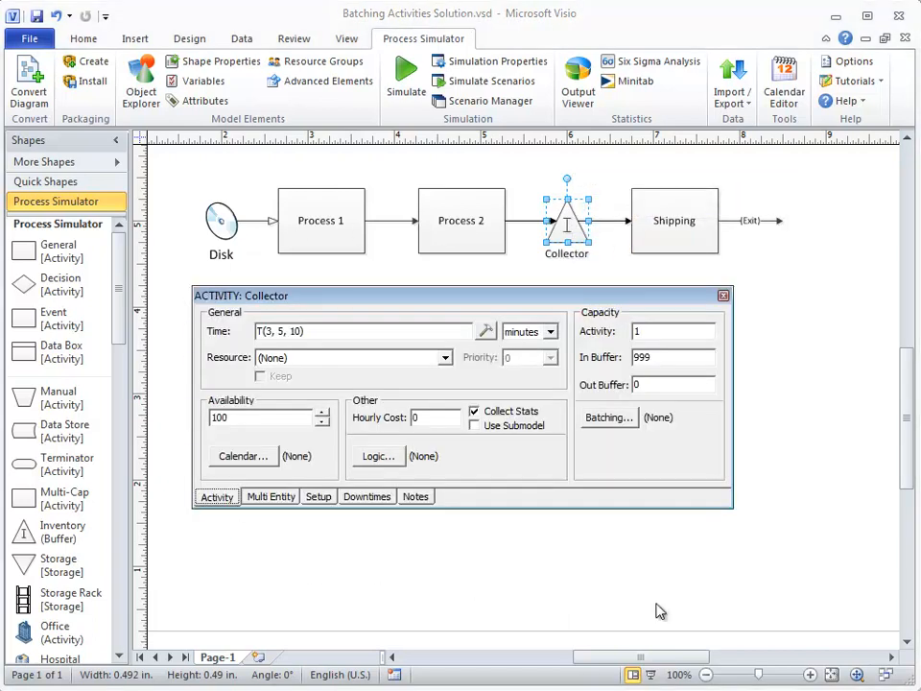
left_click(453, 241)
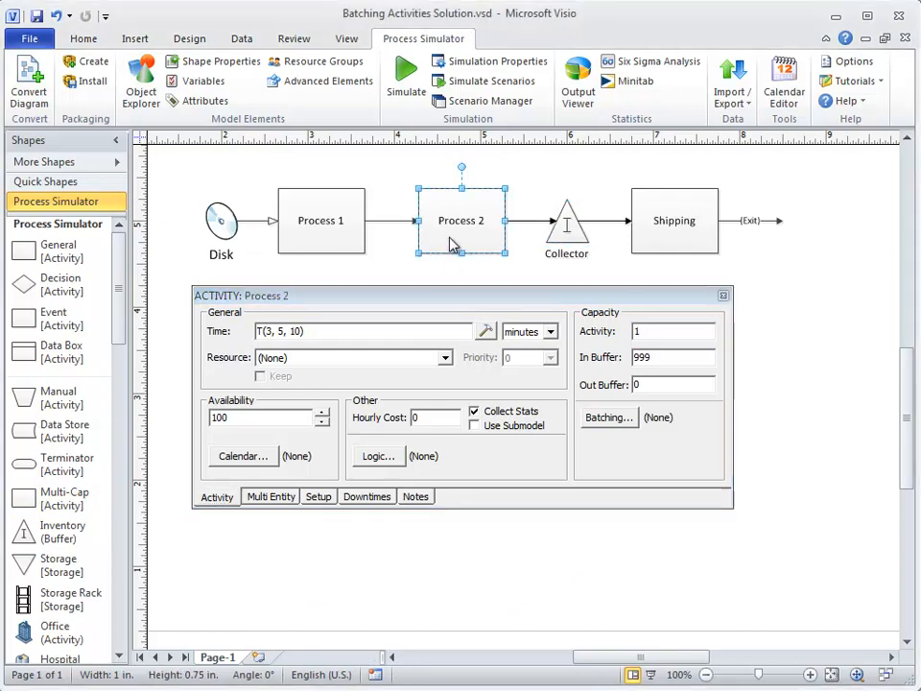
left_click(578, 231)
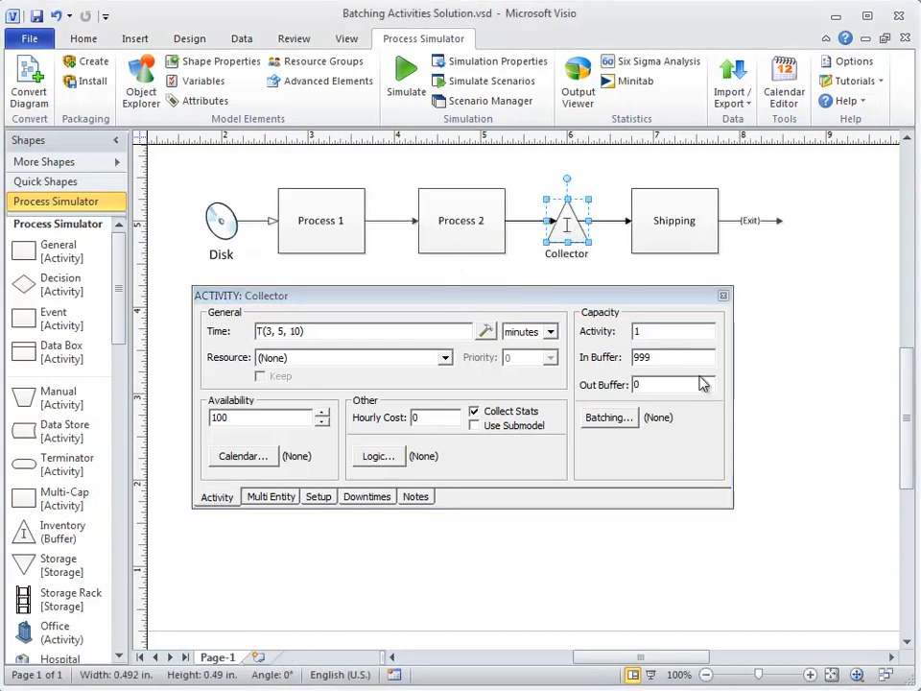
Set the Collector activity's after-activity batching to Batch with a batch size of 20.
left_click(608, 419)
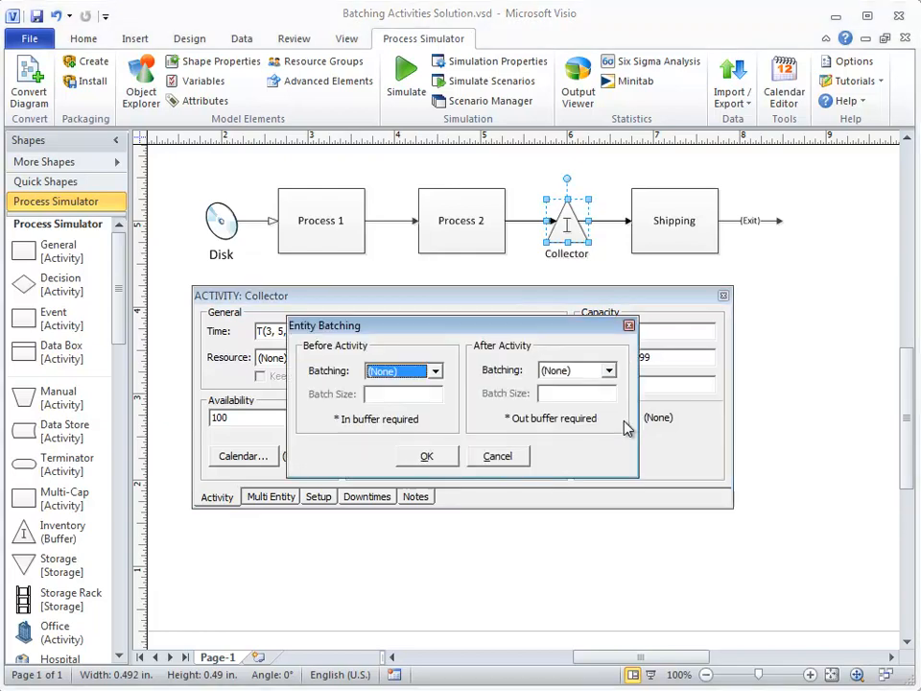
left_click(609, 371)
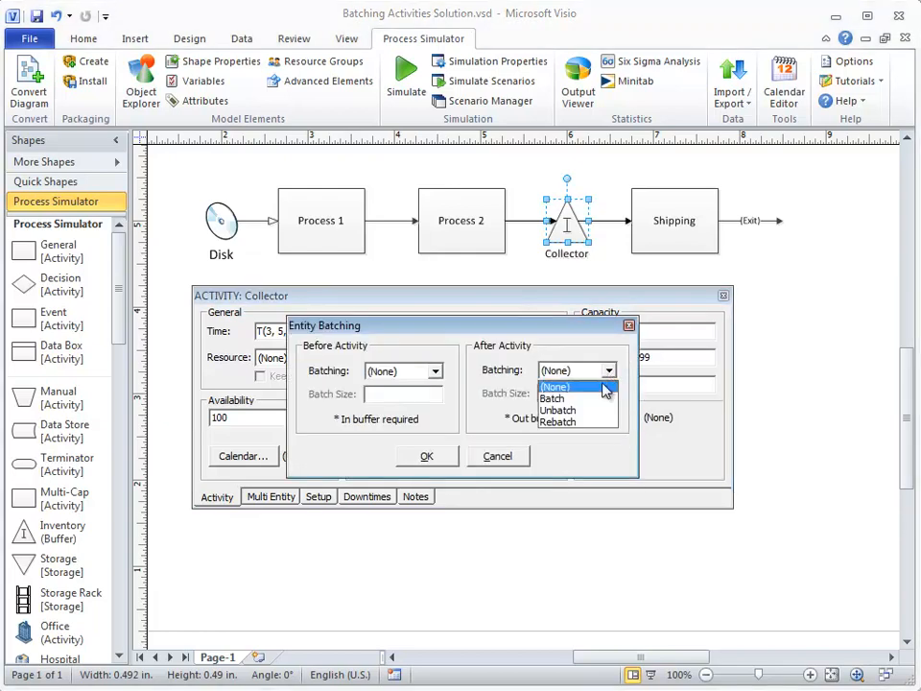
left_click(588, 399)
left_click_drag(581, 394, 473, 391)
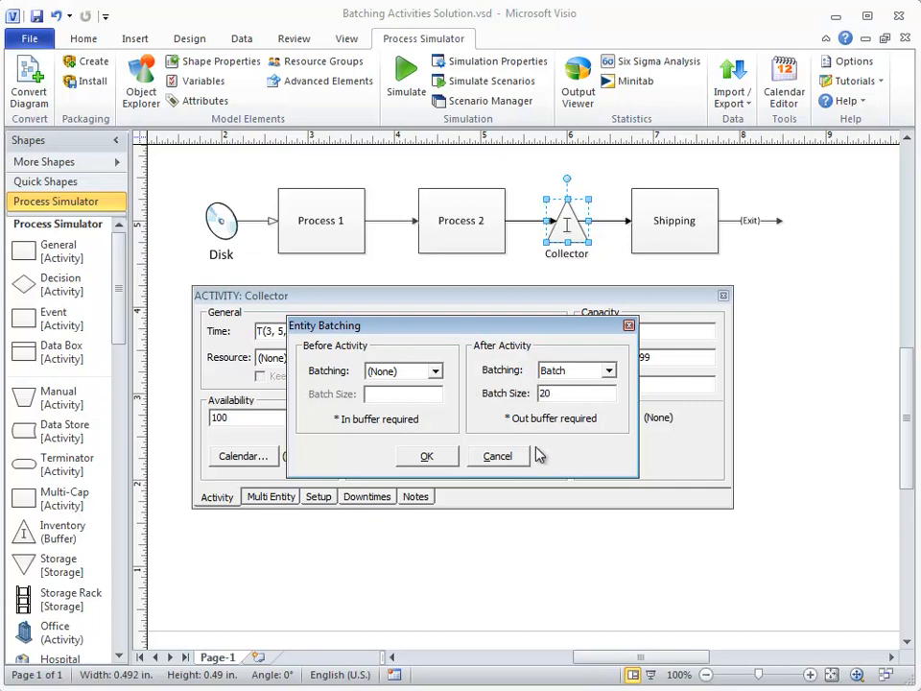
left_click(428, 457)
Set the Collector activity's processing time to 0 minutes.
key("Tab")
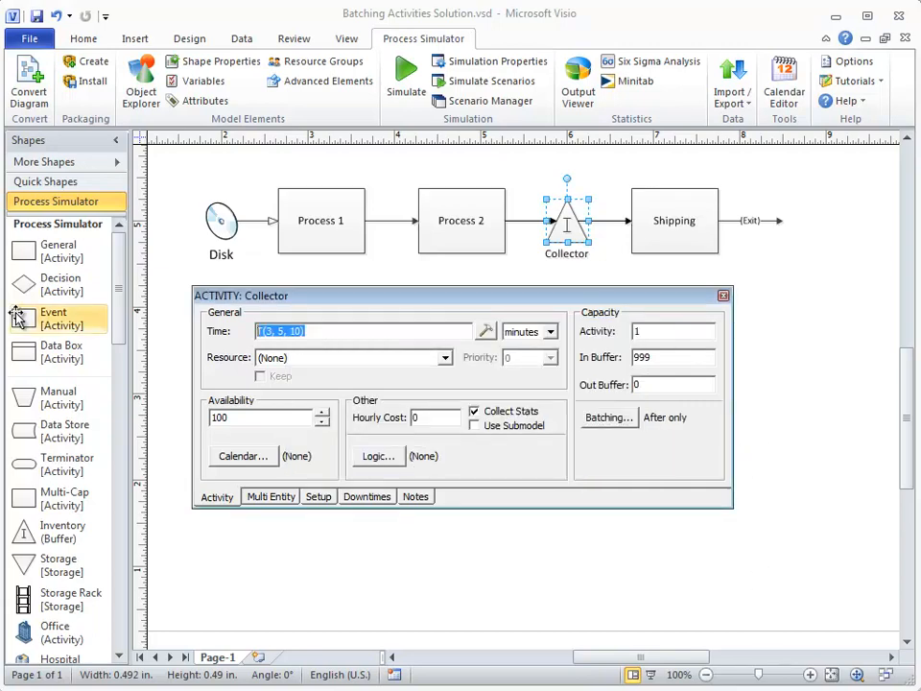
type("0")
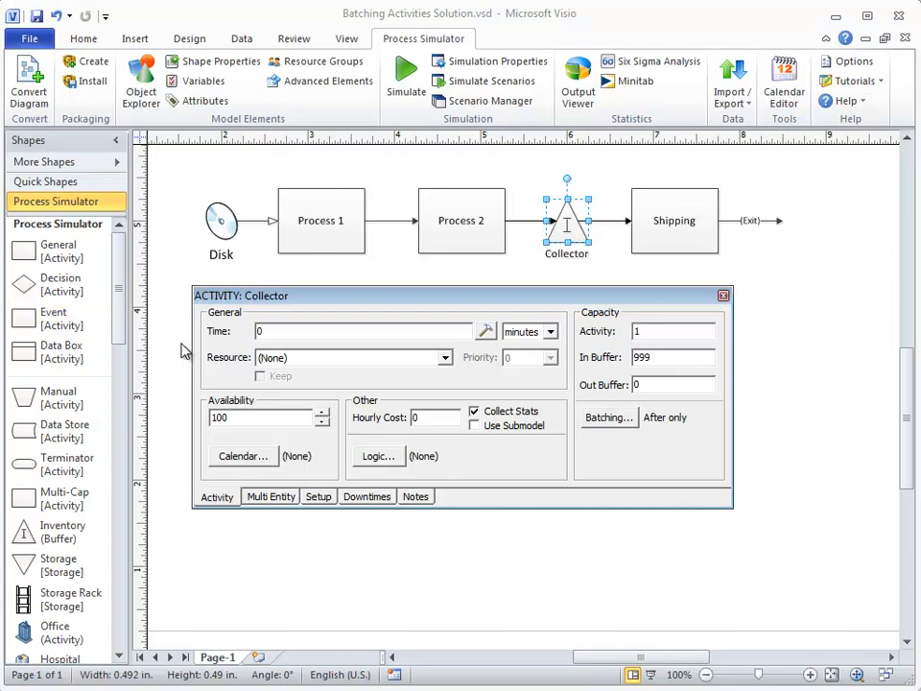
left_click(645, 467)
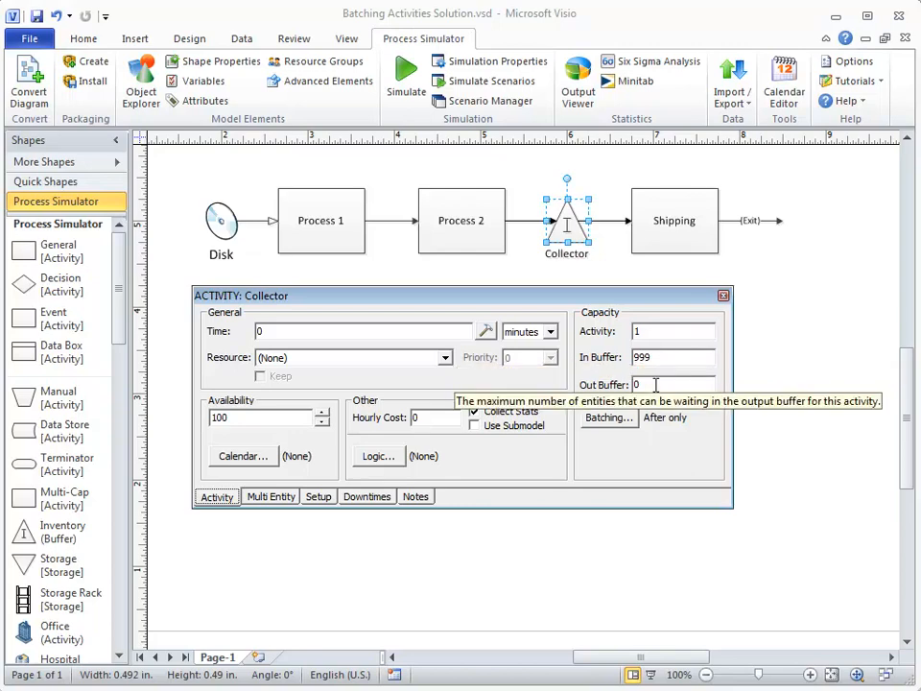
Review the Collector's entity batching settings, then set its output buffer capacity to 999 and close the properties.
left_click(612, 419)
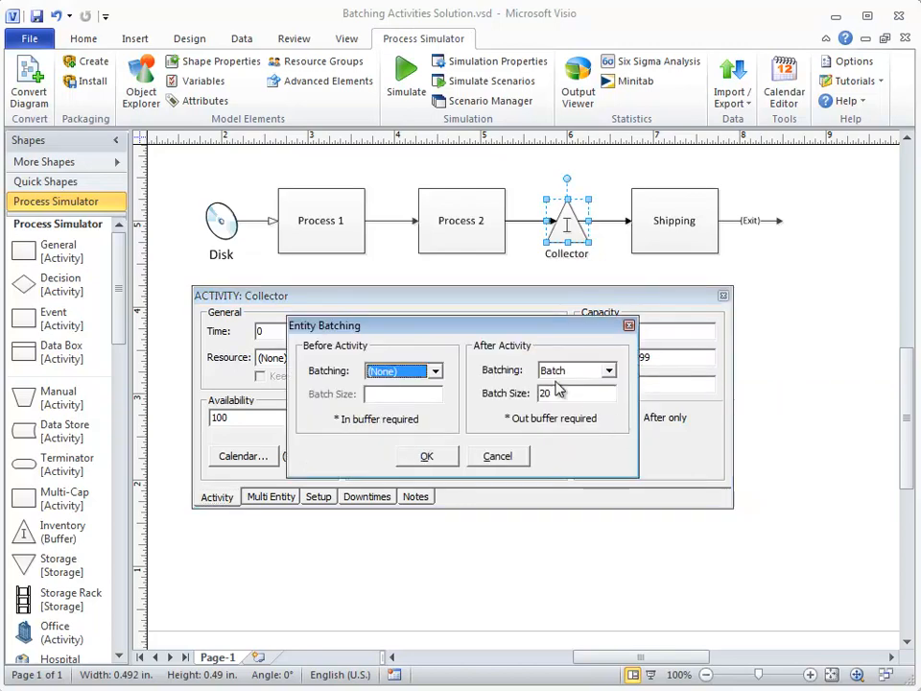
left_click(473, 452)
key("shift+Tab")
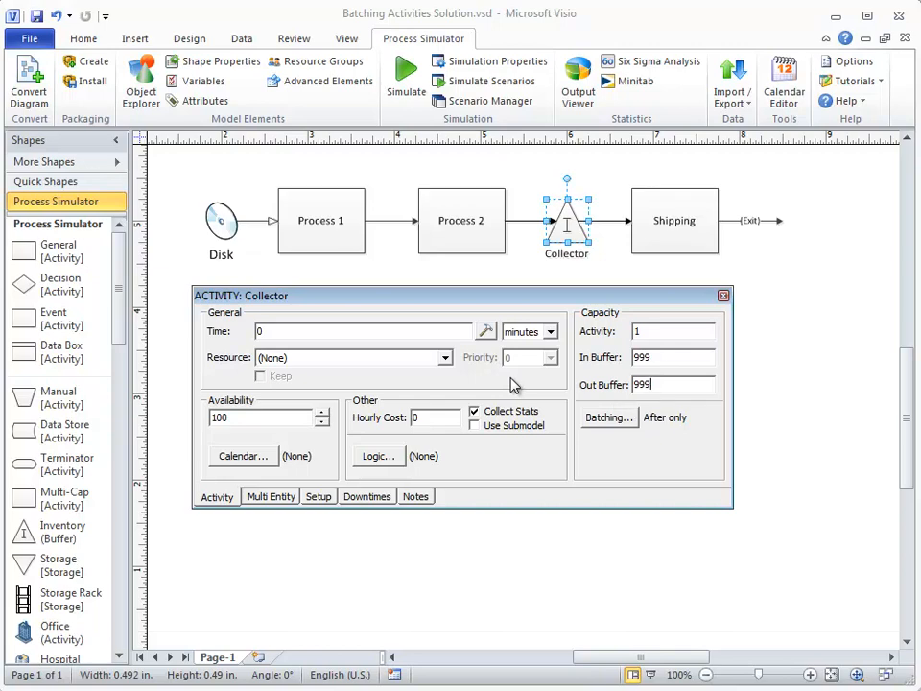
key("Return")
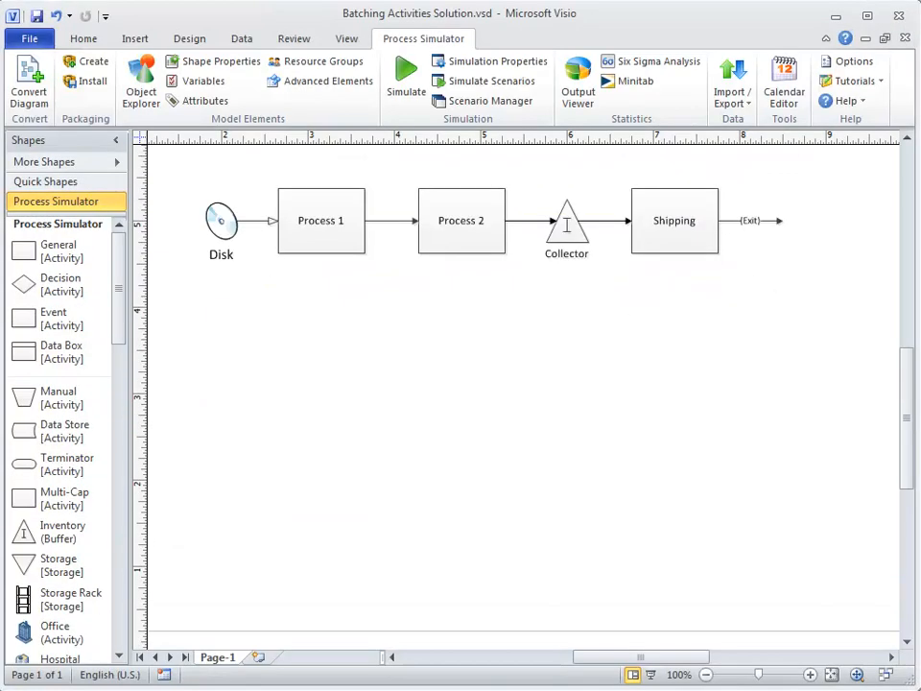